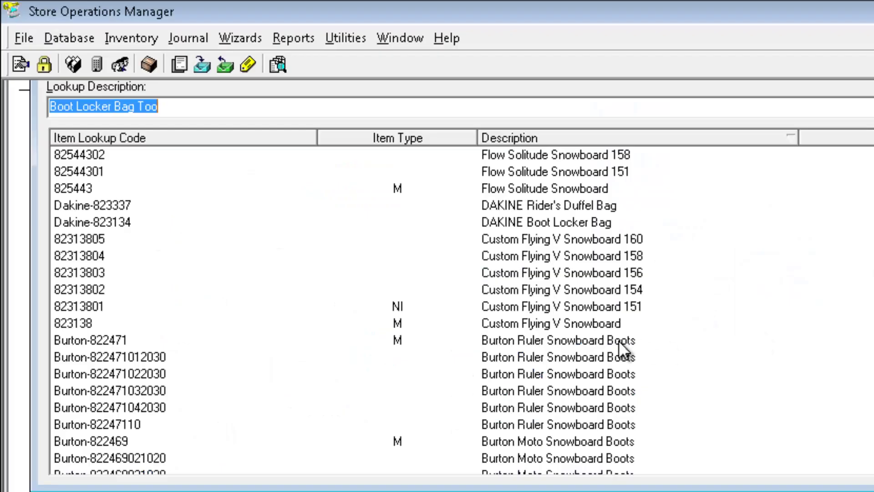
Open the Custom Flying V Snowboard matrix item and inspect its 151 component's website availability.
double_click(530, 313)
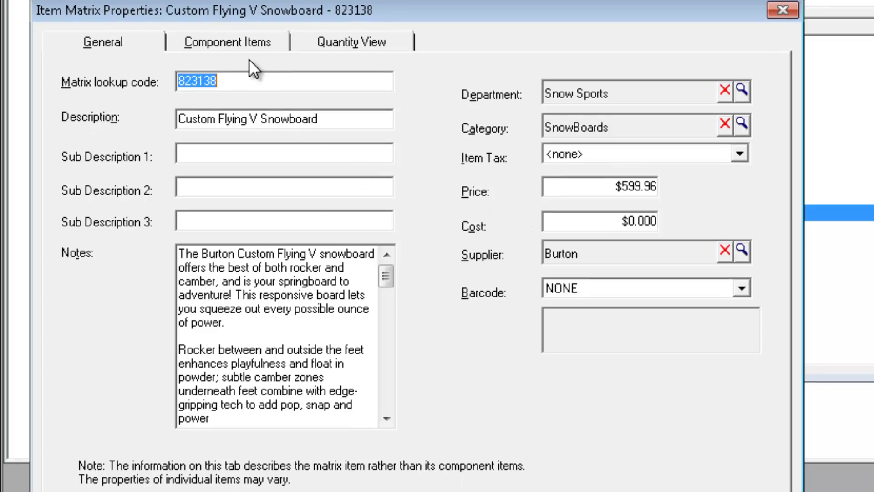
left_click(242, 46)
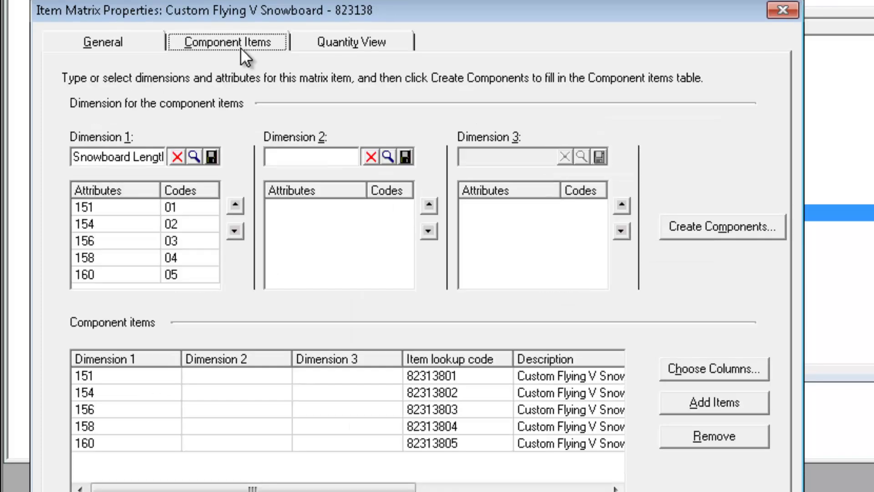
double_click(550, 378)
left_click(773, 81)
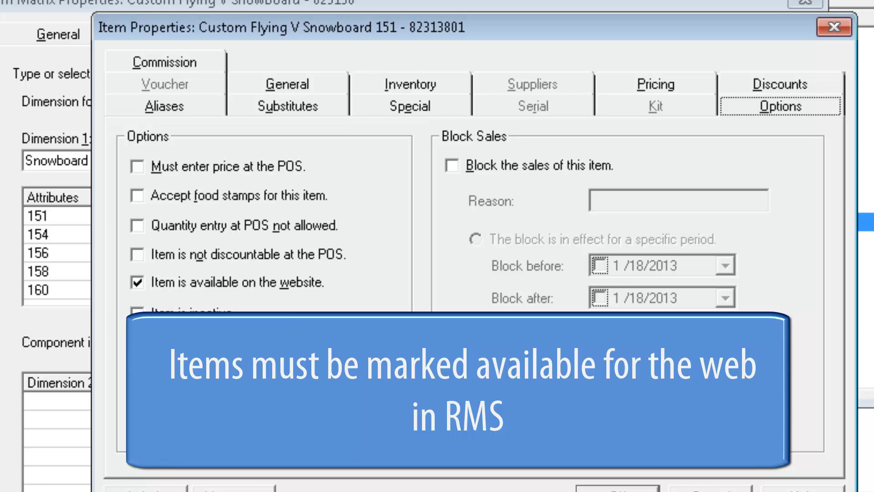
left_click(704, 486)
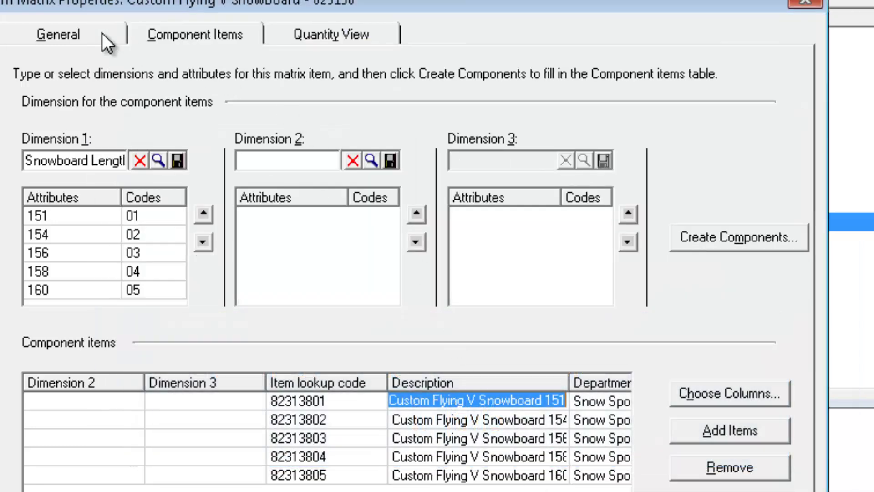
Change the snowboard's General price from $599.96 to $499.96.
left_click(102, 34)
left_click_drag(622, 193, 634, 193)
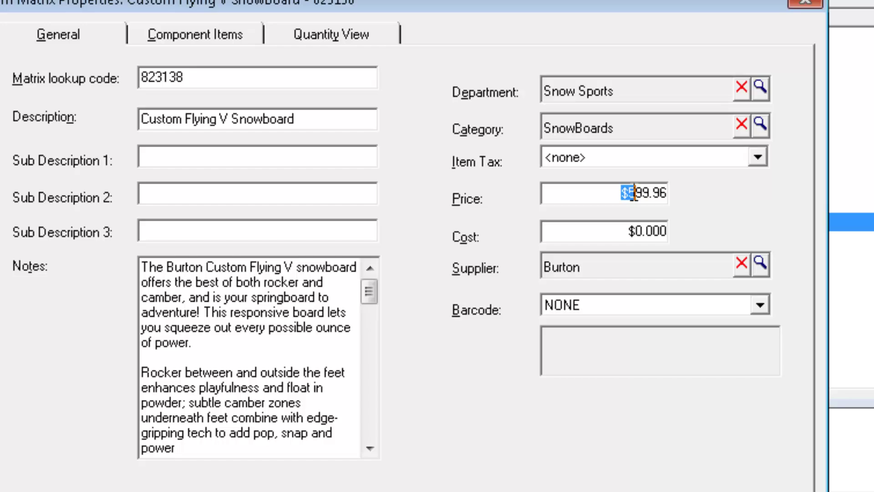
type("4")
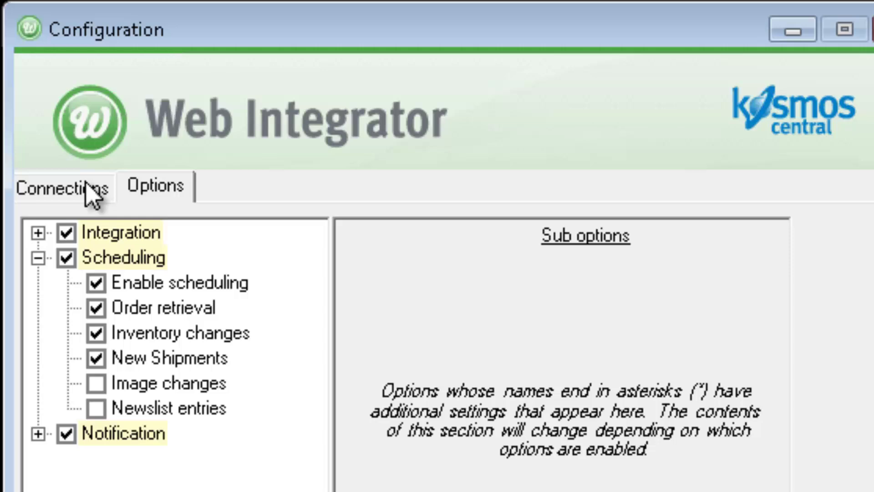
Set the Web Integrator's exchange-updates interval to 15 minutes.
left_click(356, 141)
key("BackSpace")
type("15")
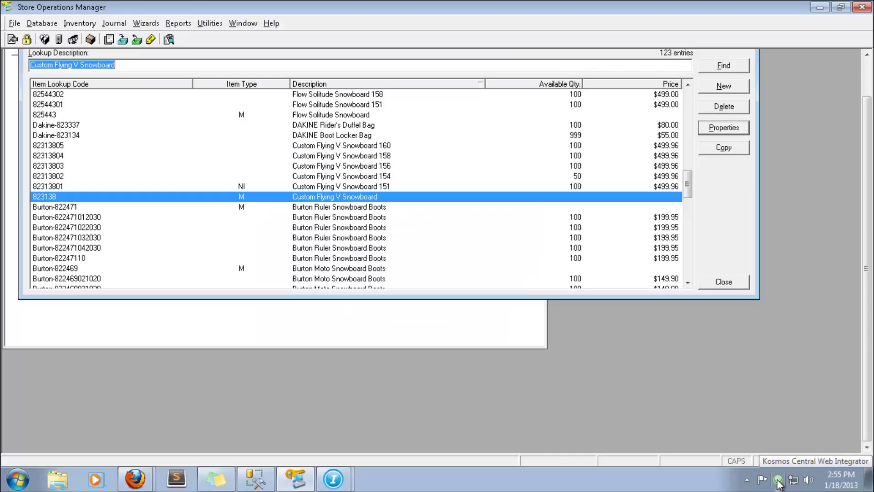
Start a manual update exchange with the store from the Status window.
double_click(778, 481)
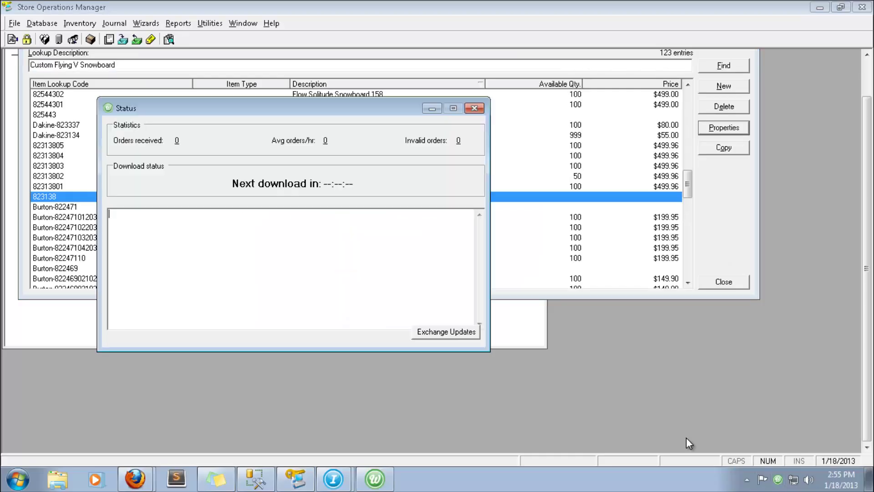
left_click(446, 336)
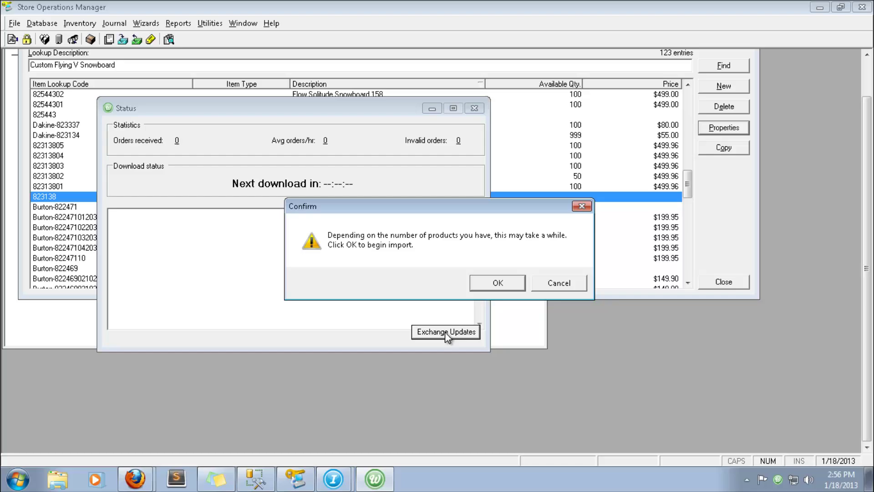
left_click(506, 284)
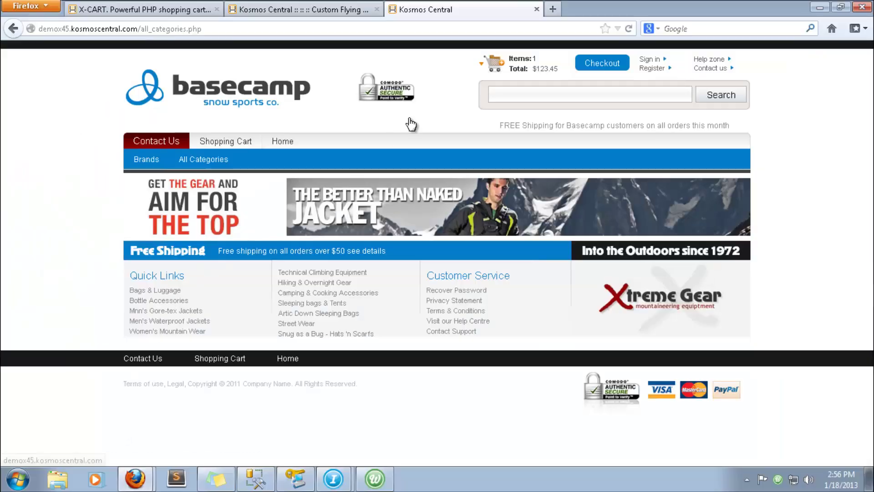
Return to the X-Cart store home page and scroll through the storefront.
left_click(282, 141)
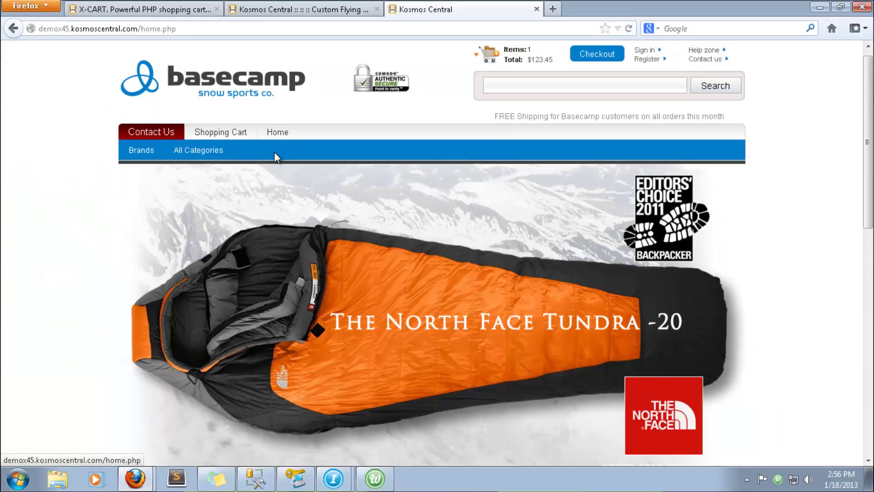
scroll(274, 155, "down", 10)
scroll(275, 158, "down", 2)
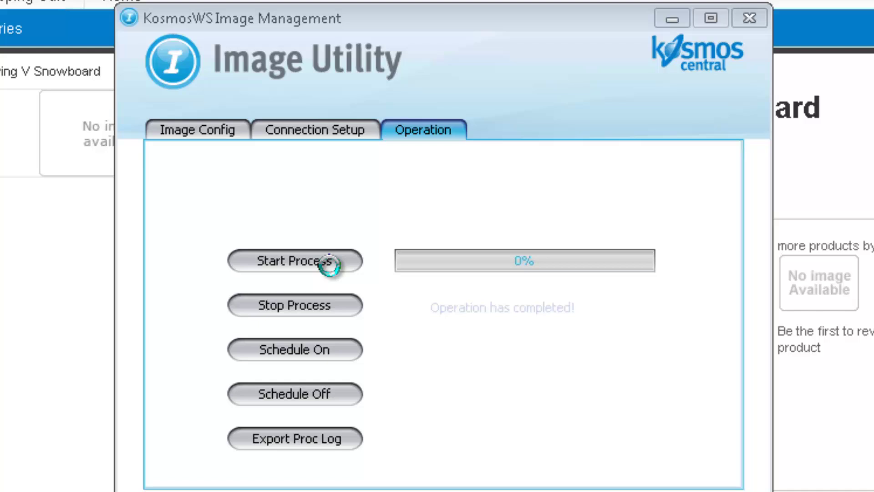
Start image processing, reload the product page and browse the synced snowboard boot results.
left_click(327, 264)
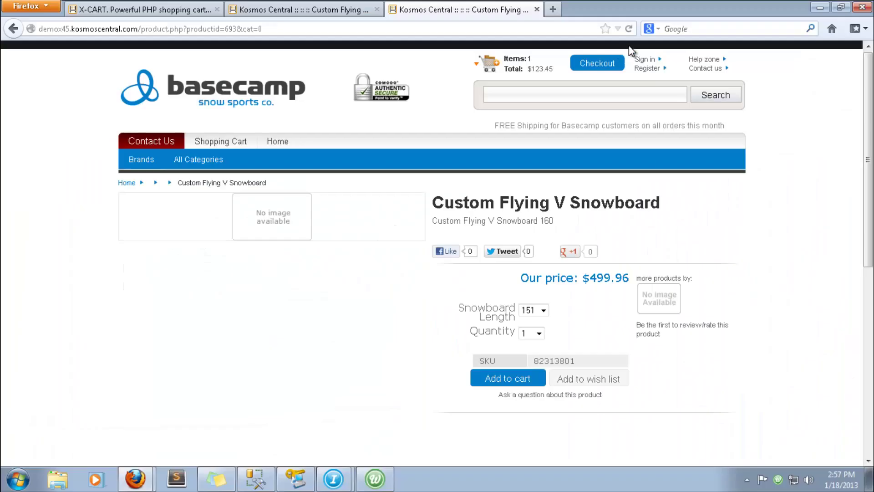
left_click(630, 29)
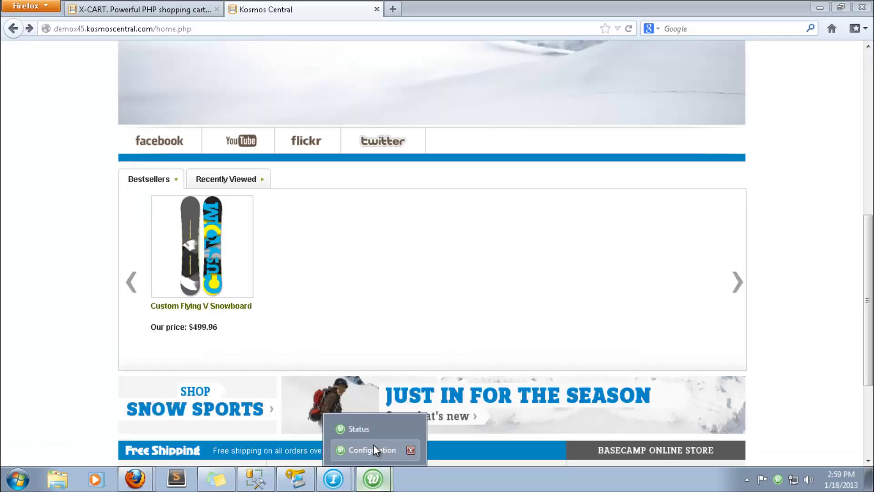
left_click(370, 450)
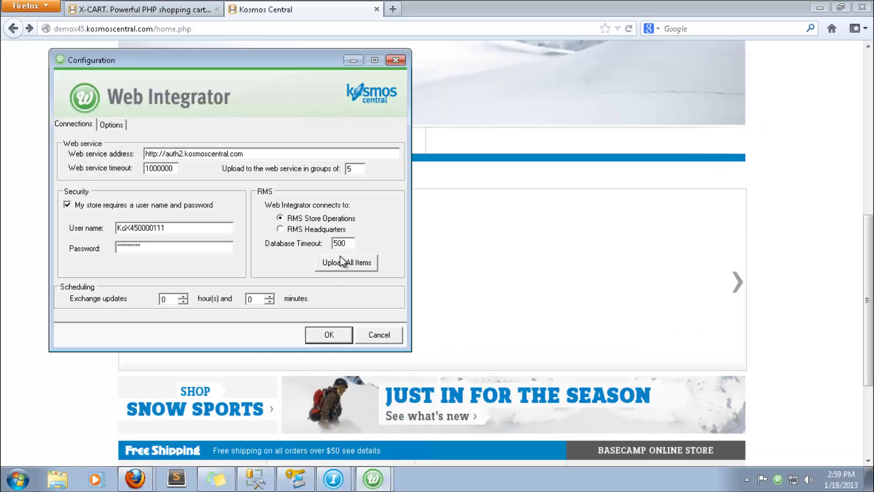
scroll(437, 250, "down", 3)
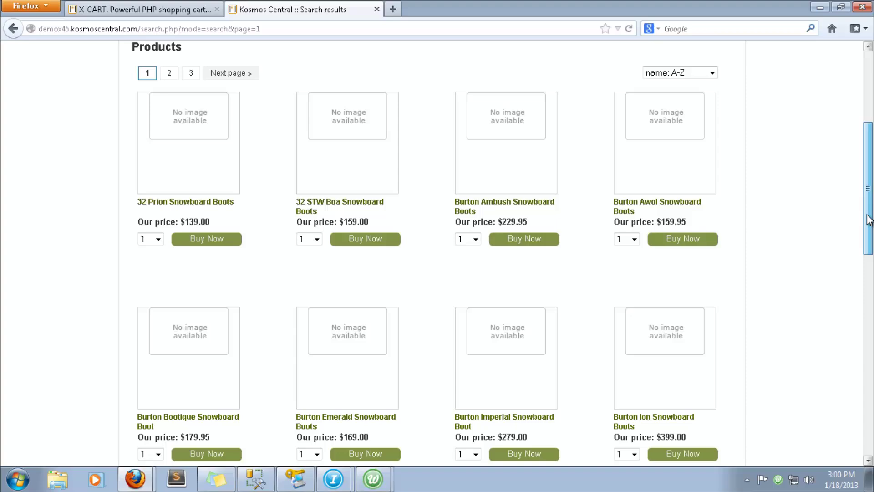
Run image processing in KosmosWS Image Management, check the 57-file upload log, and reload the store page.
left_click(334, 479)
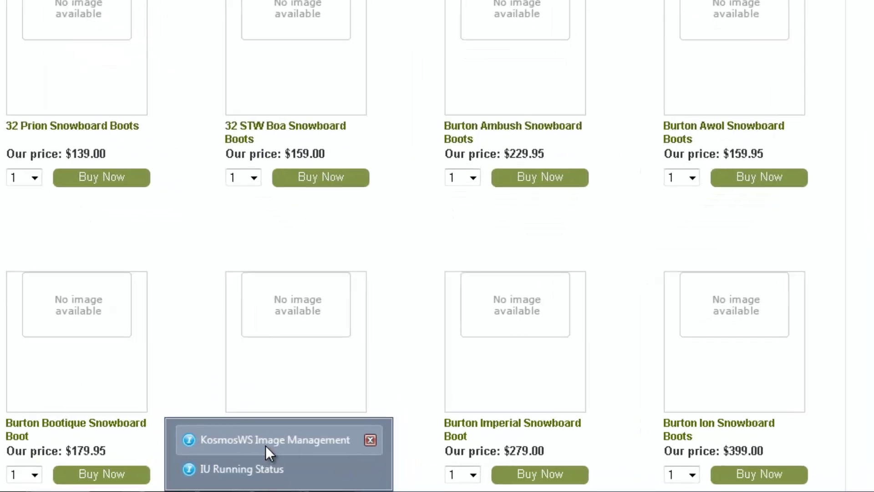
left_click(319, 424)
left_click(337, 226)
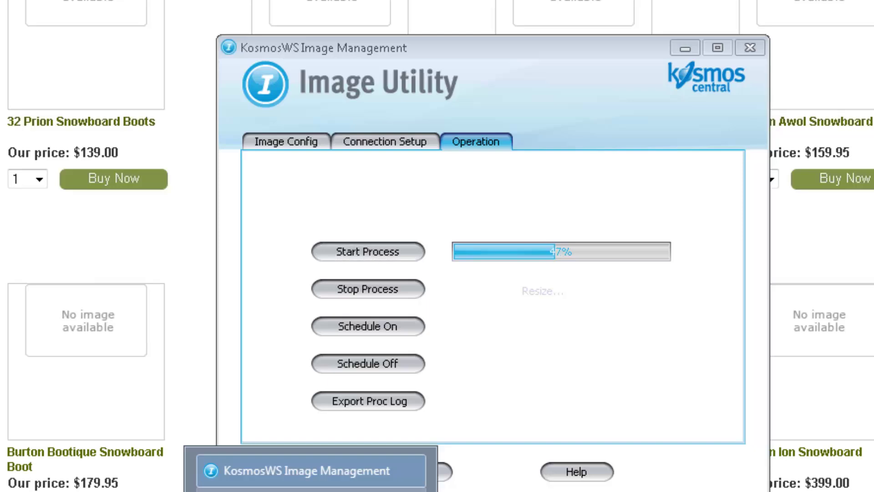
left_click(316, 375)
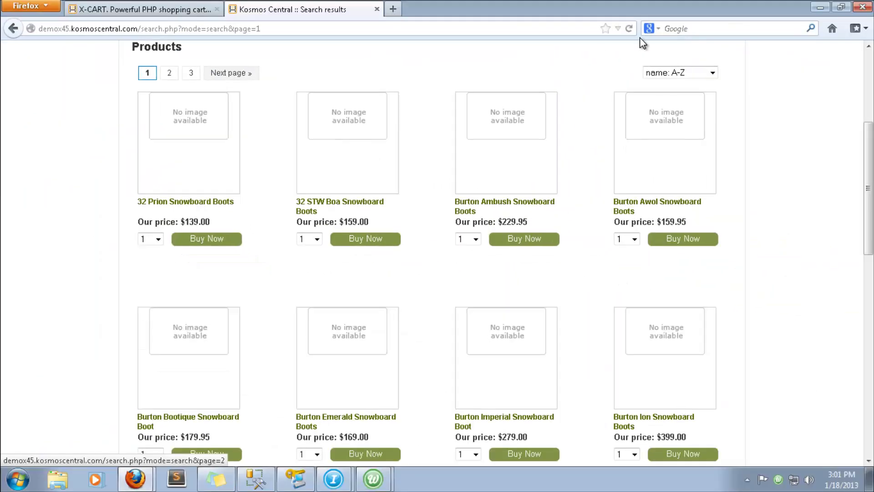
left_click(630, 29)
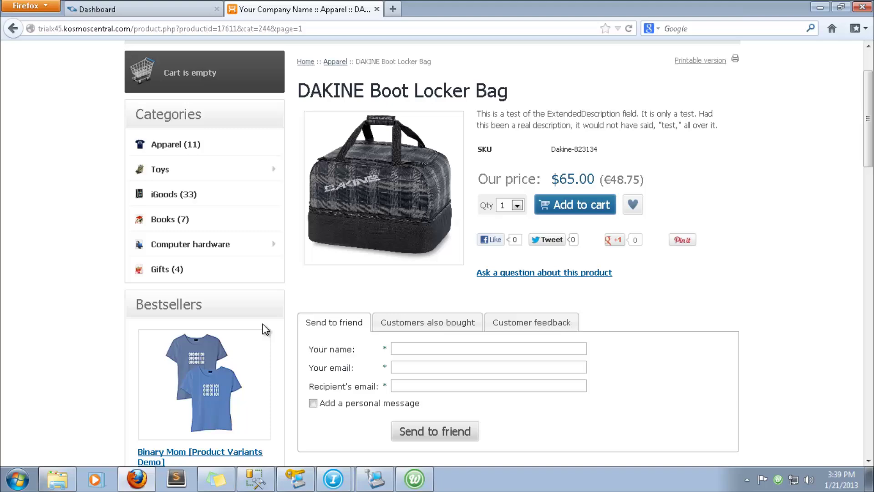
Prefix the DAKINE Boot Locker Bag's Notes field with 'Notes:' on the Special tab.
left_click(296, 479)
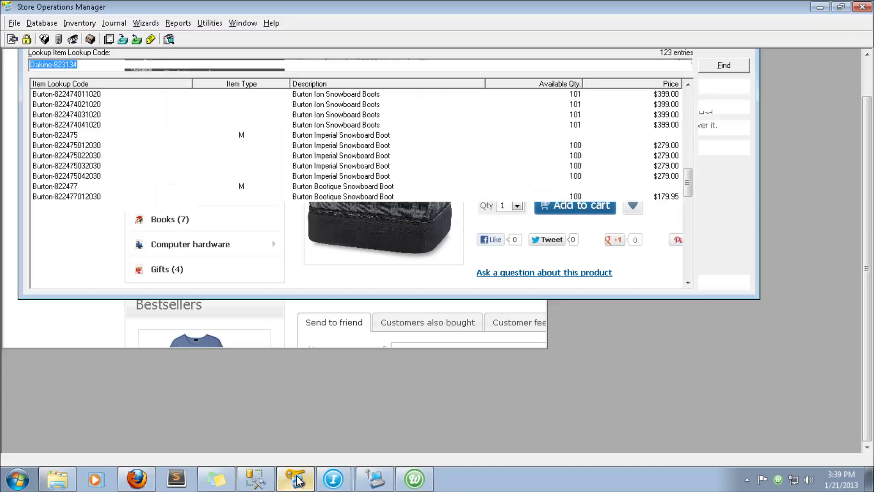
double_click(326, 258)
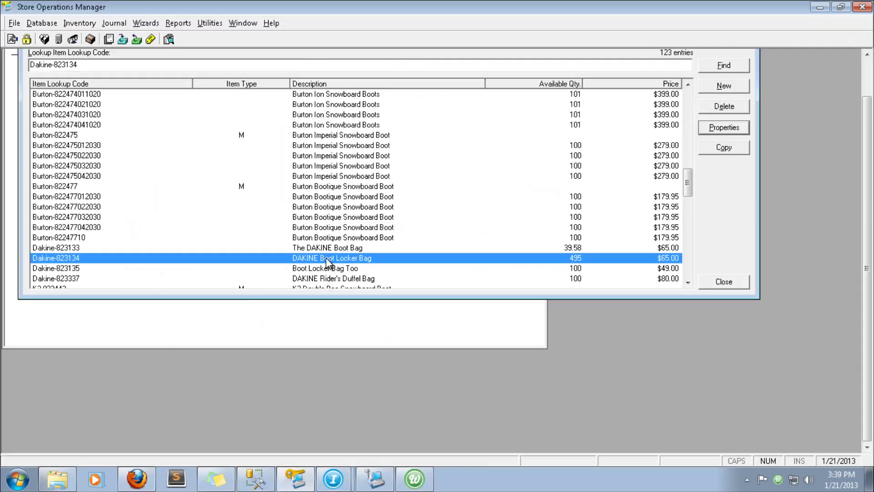
left_click(218, 281)
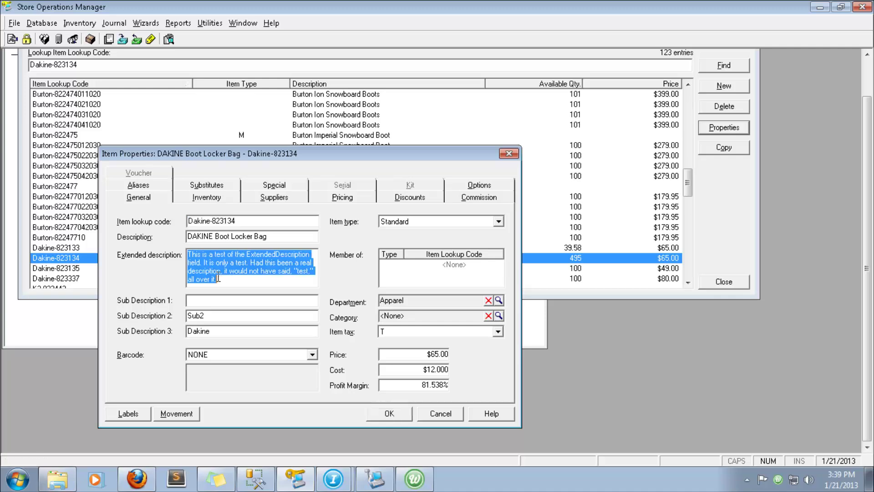
left_click(274, 185)
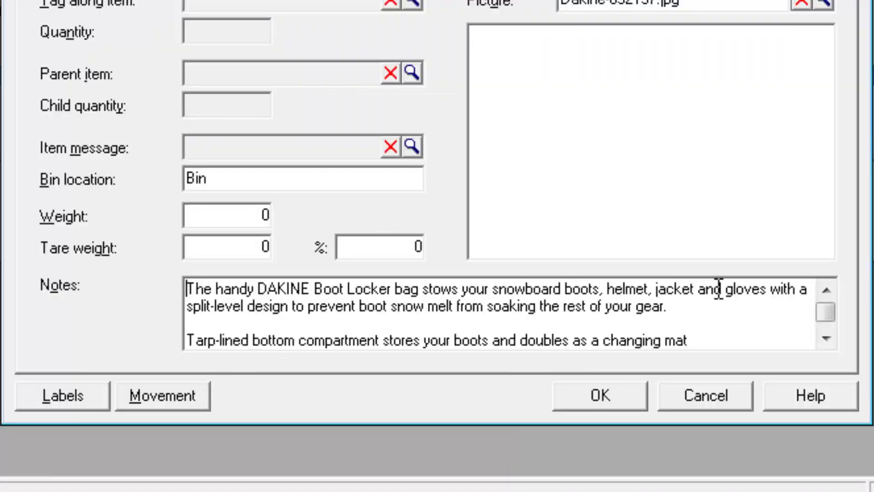
type("N")
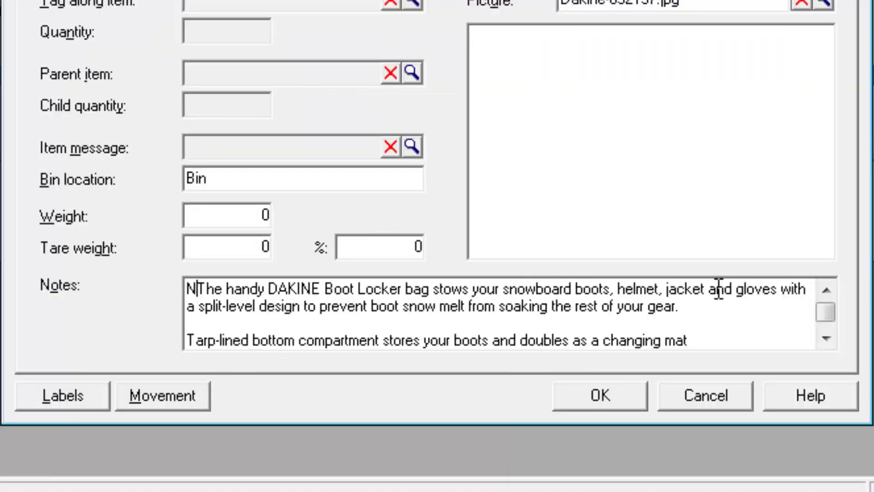
type("otes:")
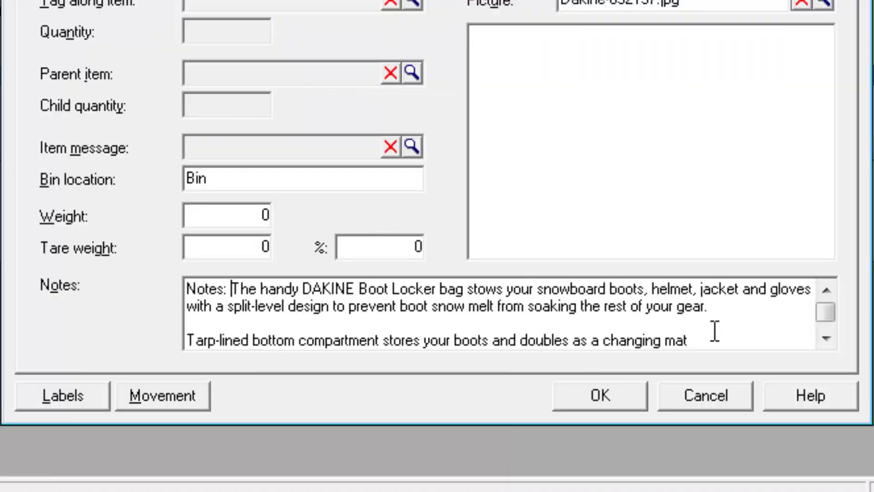
Save the DAKINE item and bring up the domain's field mappings in the Client Panel.
left_click(597, 386)
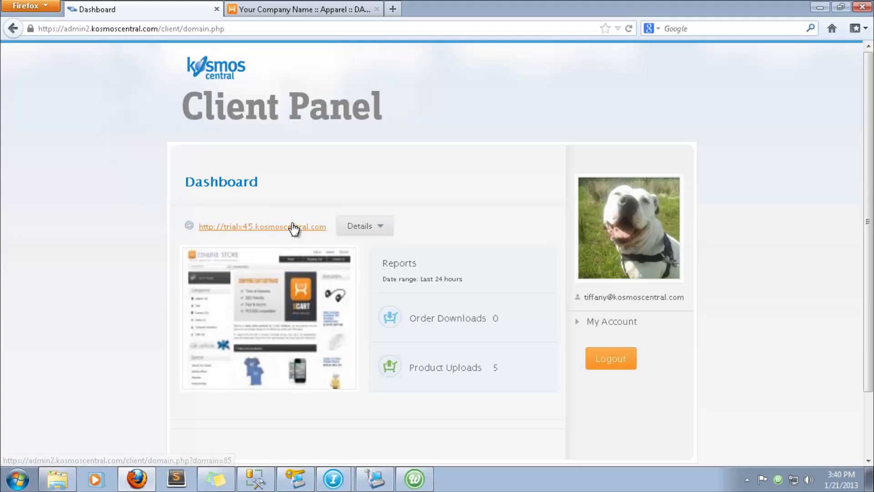
left_click(374, 236)
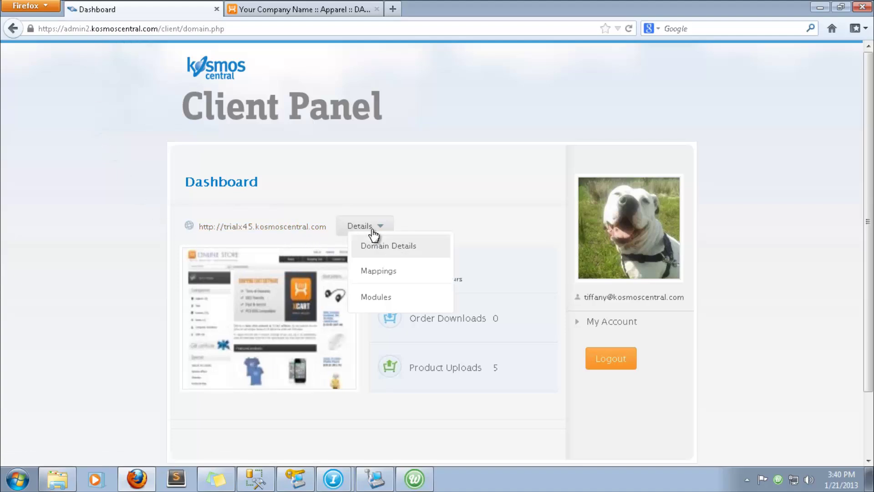
left_click(384, 277)
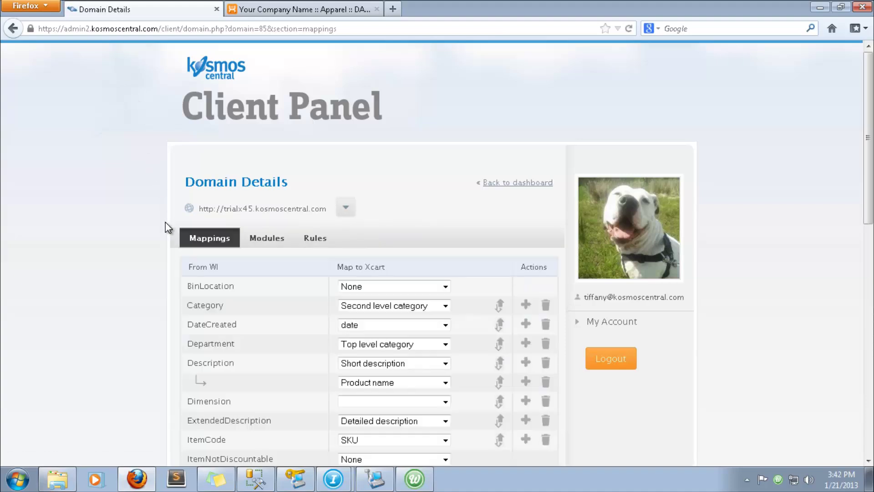
scroll(164, 223, "down", 5)
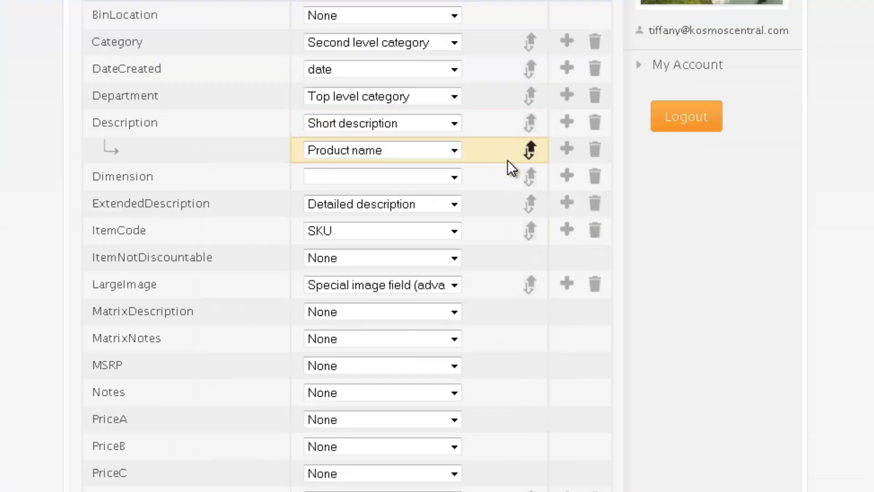
Map Detailed description to Notes and Short description to ExtendedDescription, then apply and synchronize.
left_click_drag(484, 248, 505, 290)
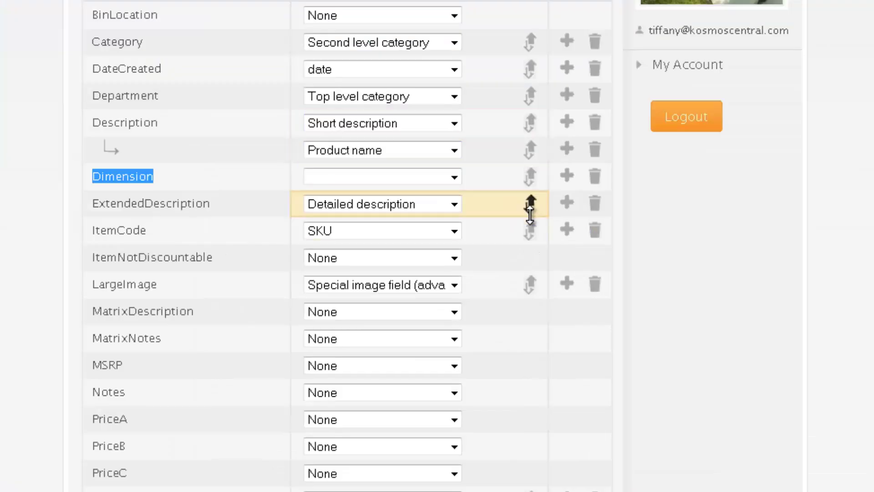
left_click_drag(530, 203, 523, 390)
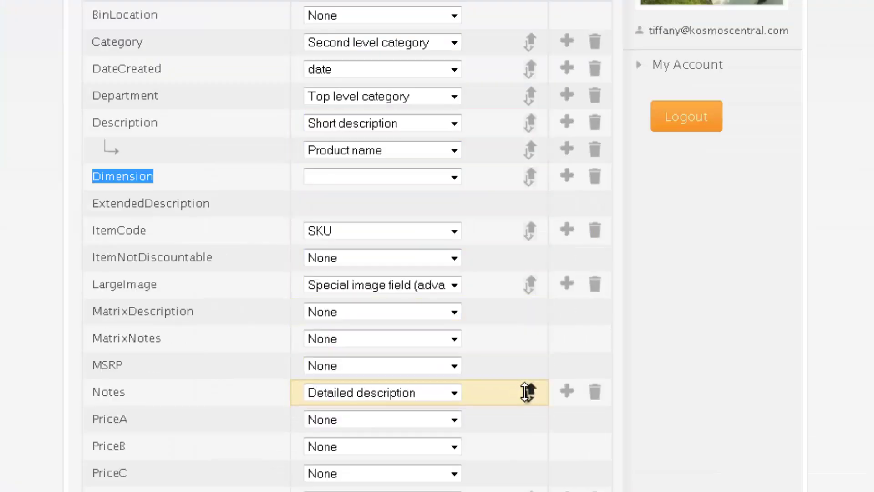
left_click_drag(530, 122, 530, 188)
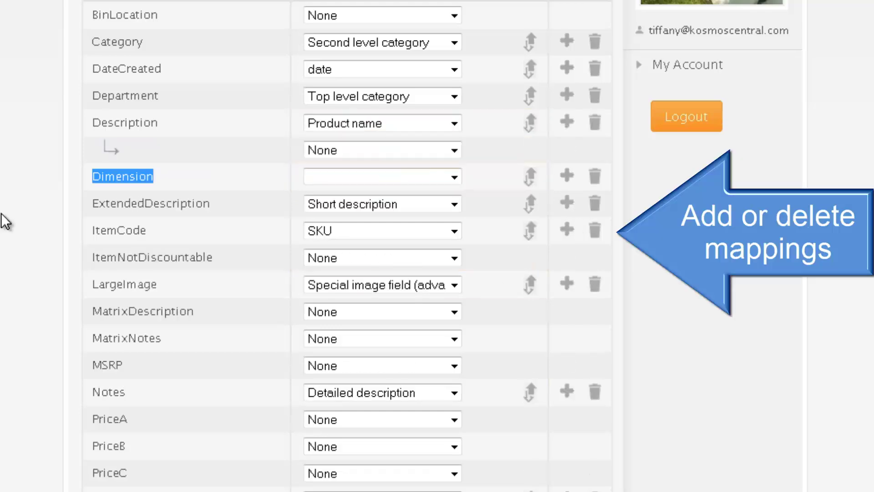
scroll(5, 218, "down", 6)
left_click(184, 401)
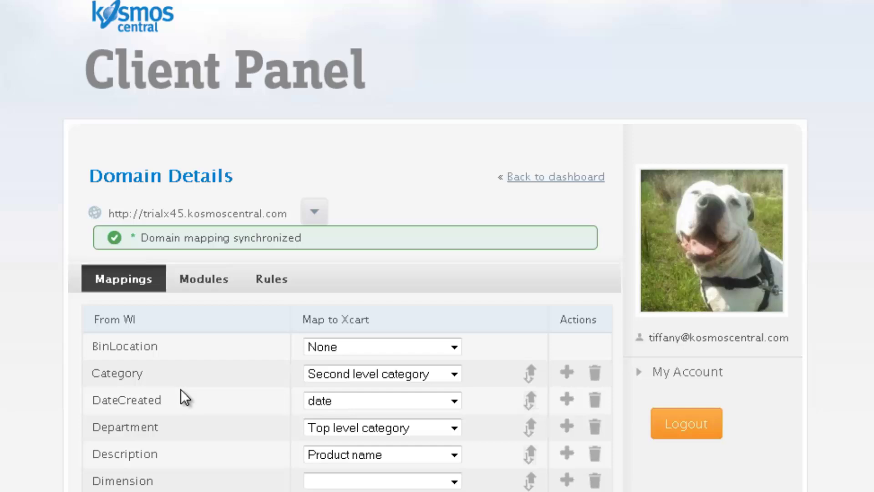
Run and confirm an update exchange from the Web Integrator Status window.
left_click(359, 478)
left_click(796, 341)
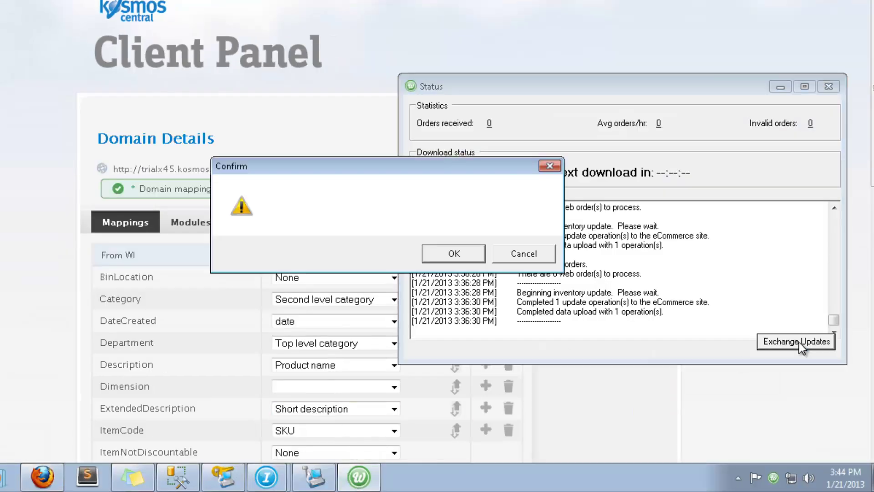
left_click(453, 253)
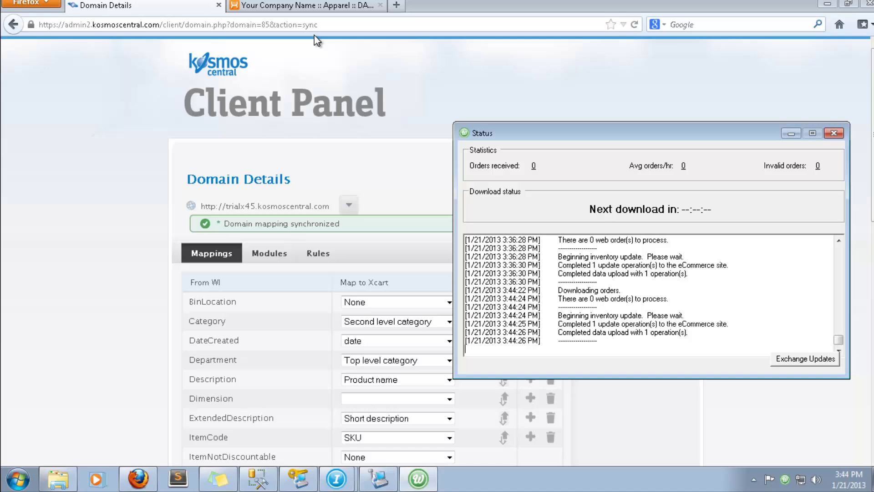
Reload the store product page and check that the description now shows the Notes text.
left_click(301, 5)
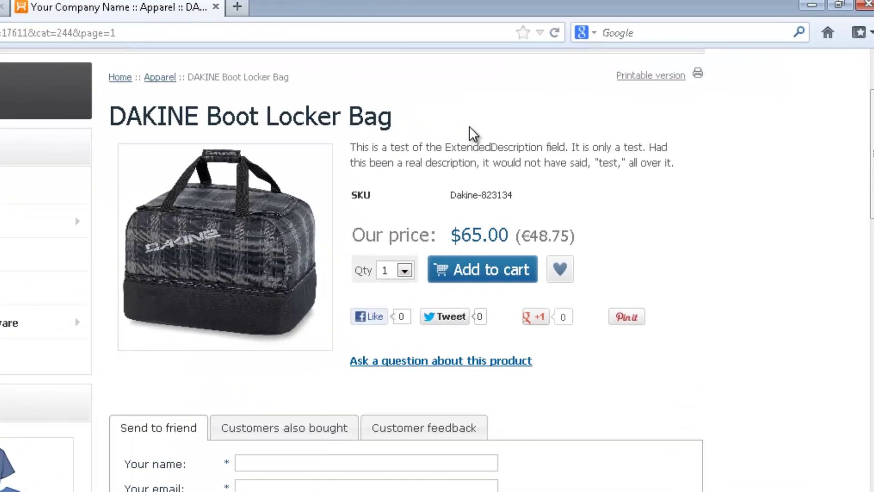
left_click_drag(424, 155, 538, 154)
left_click(539, 34)
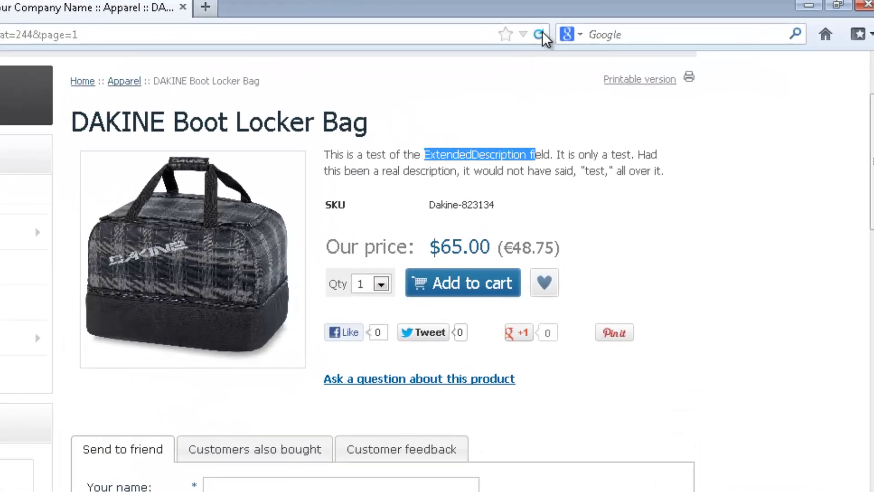
left_click_drag(324, 155, 354, 154)
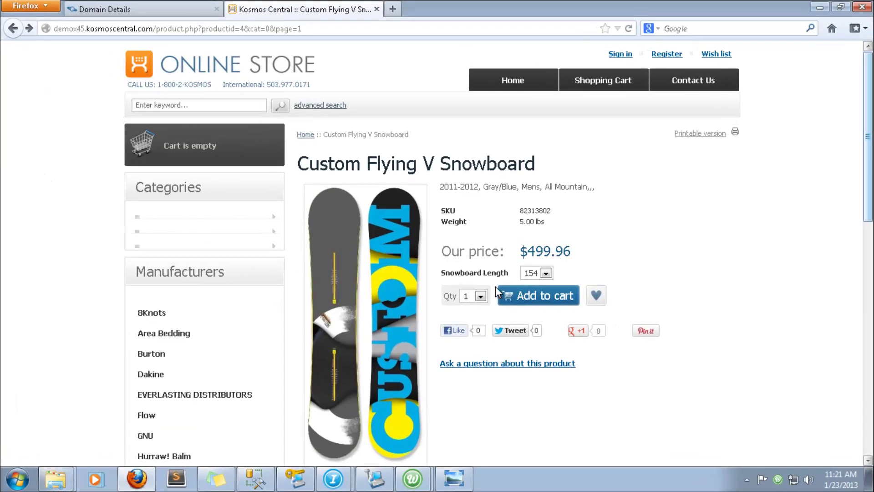
Add the Custom Flying V Snowboard to the cart and submit the order.
left_click(524, 295)
left_click(559, 336)
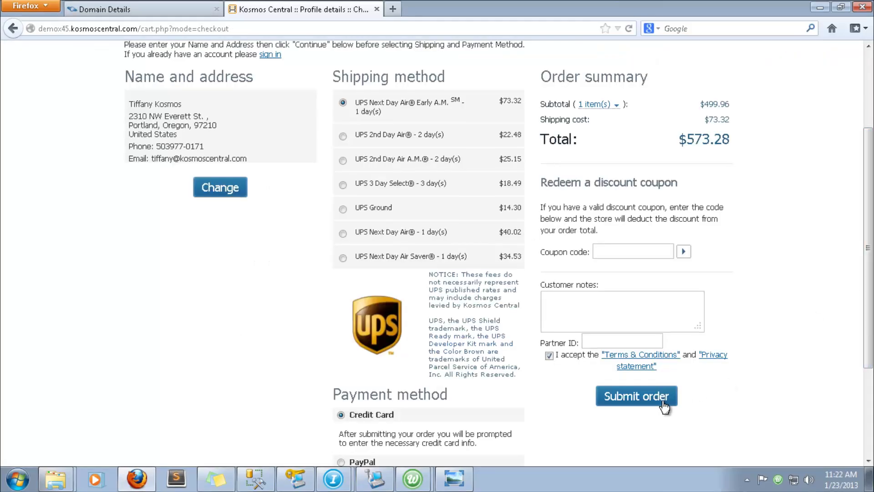
left_click(642, 403)
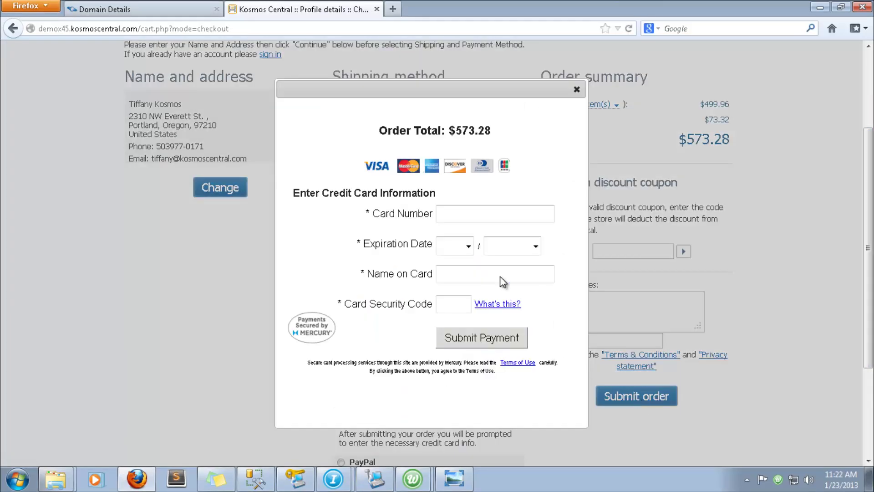
left_click(478, 213)
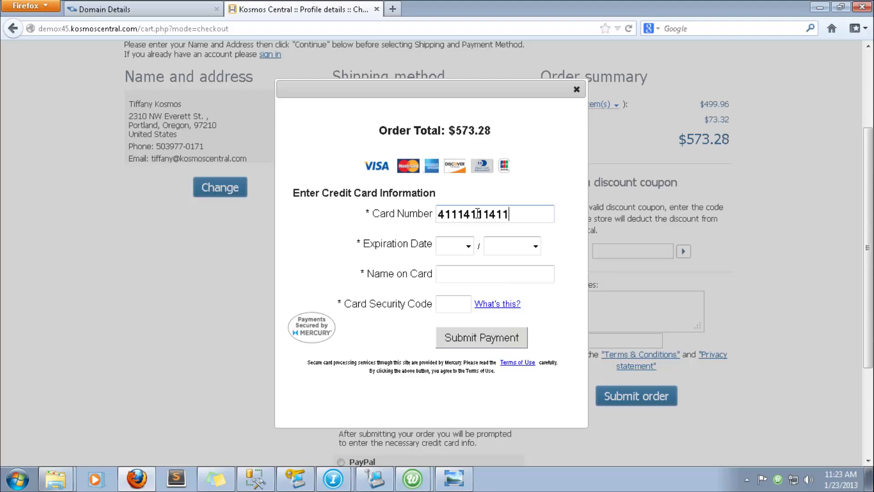
type("111")
left_click(507, 245)
left_click(505, 271)
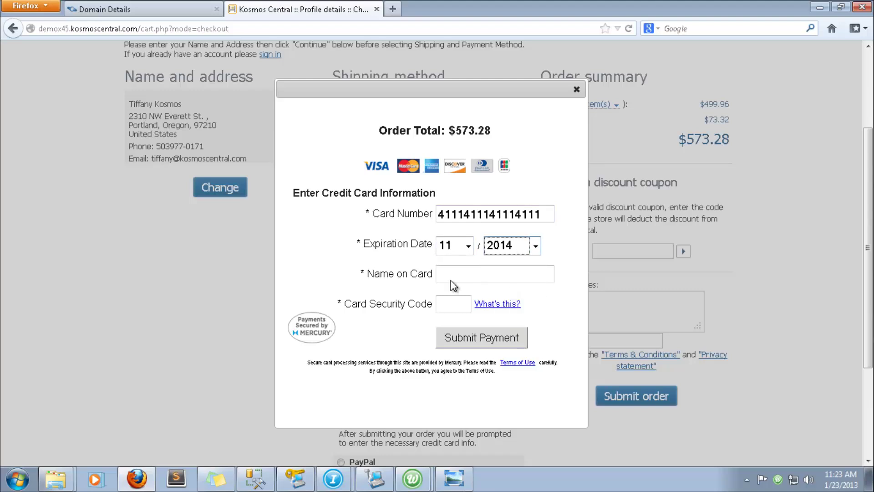
left_click(452, 276)
left_click(456, 304)
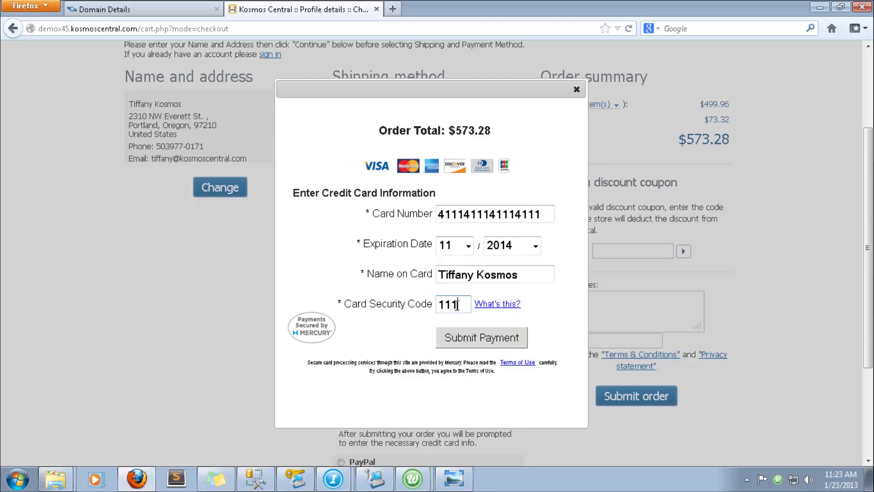
left_click(462, 337)
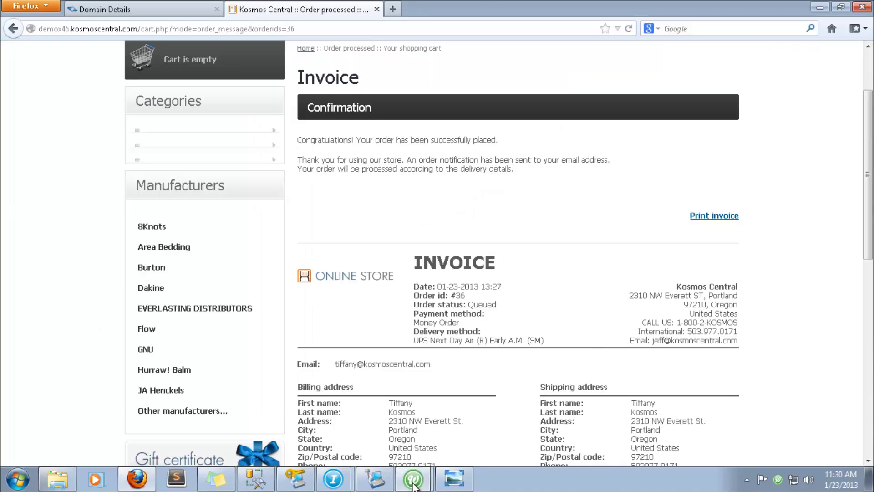
Import the new order into the Web Integrator with a confirmed update exchange.
left_click(413, 483)
left_click(414, 432)
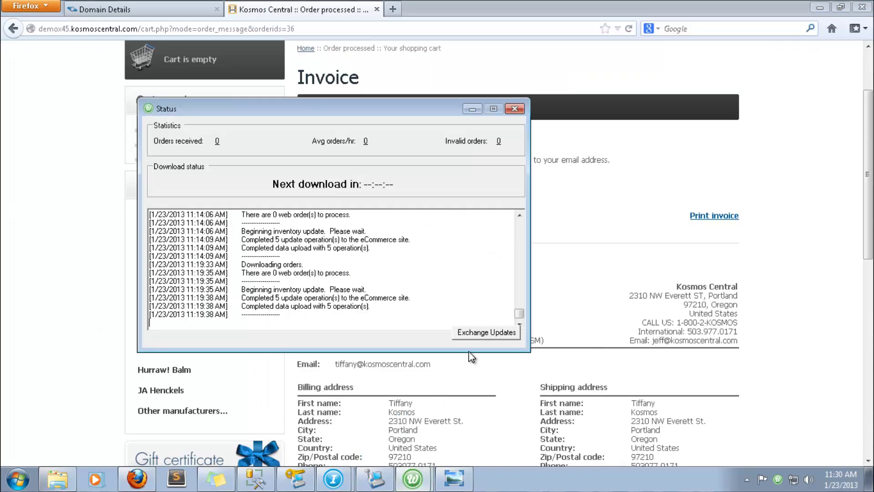
left_click(480, 334)
left_click(498, 283)
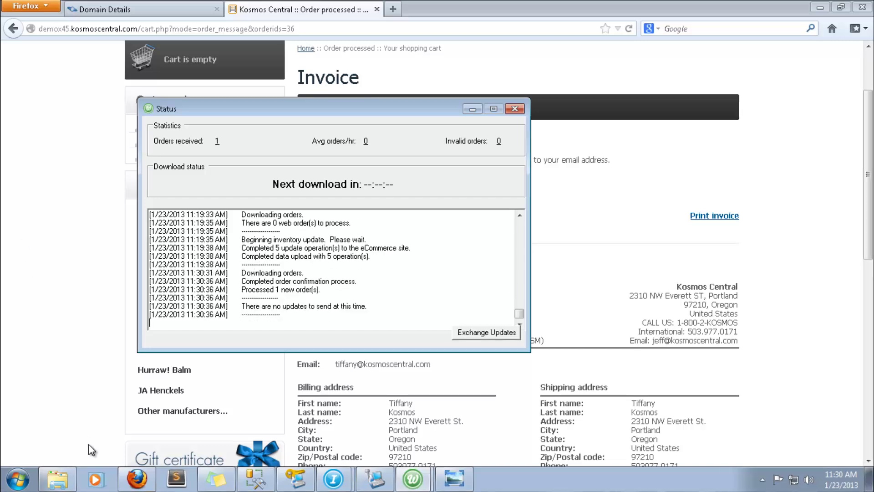
left_click(371, 486)
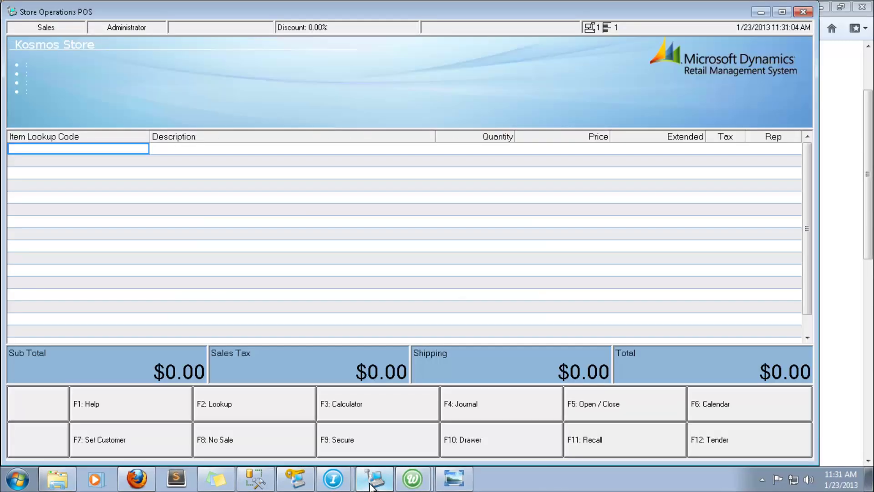
key("F10")
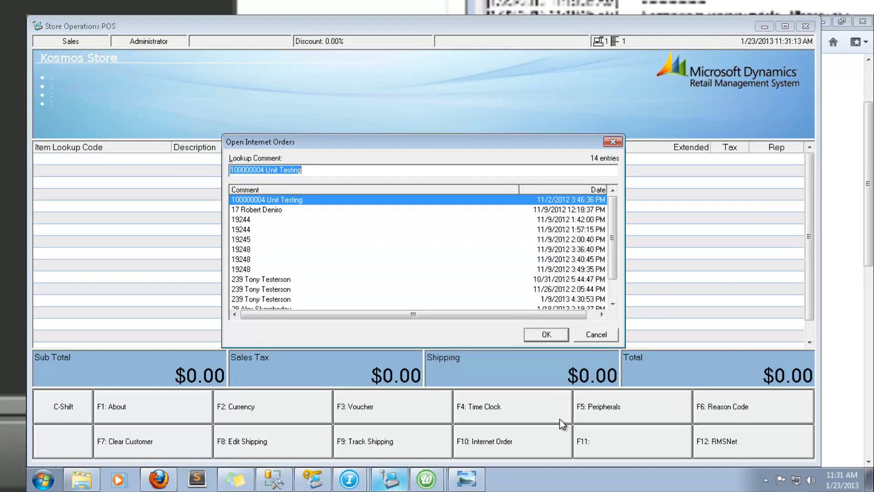
scroll(612, 293, "down", 1)
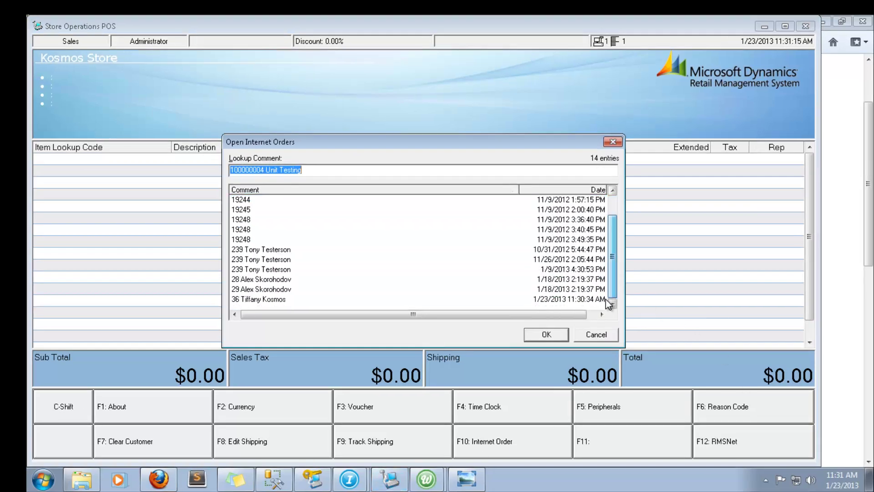
left_click(576, 300)
left_click(546, 335)
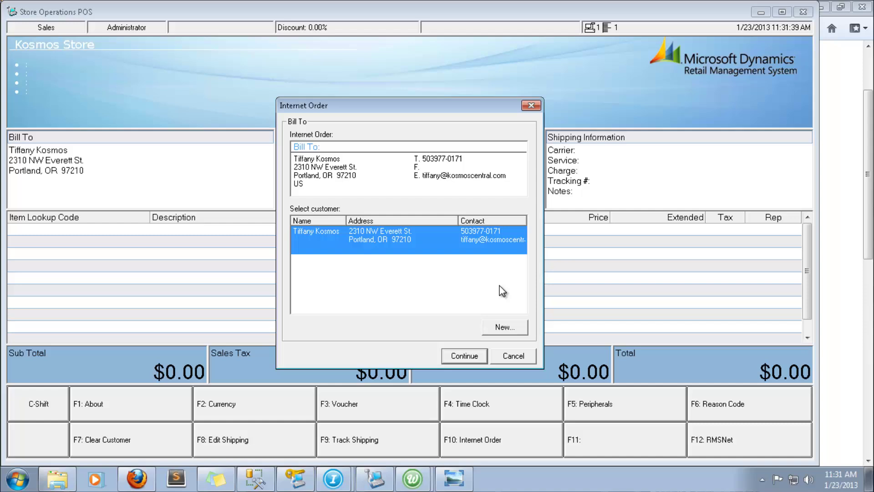
left_click(473, 356)
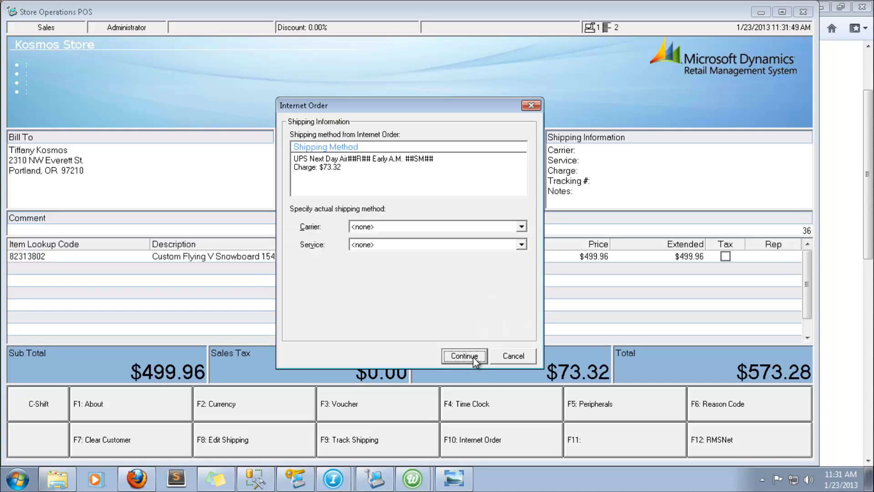
left_click(474, 356)
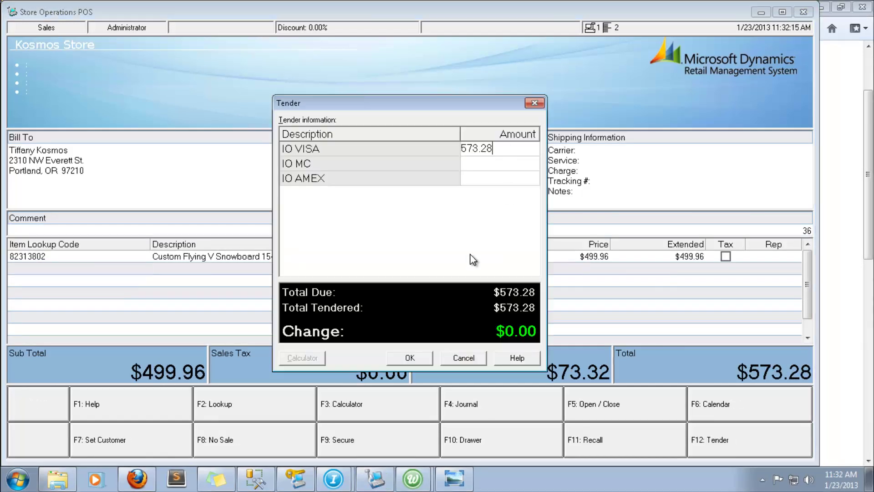
left_click(404, 358)
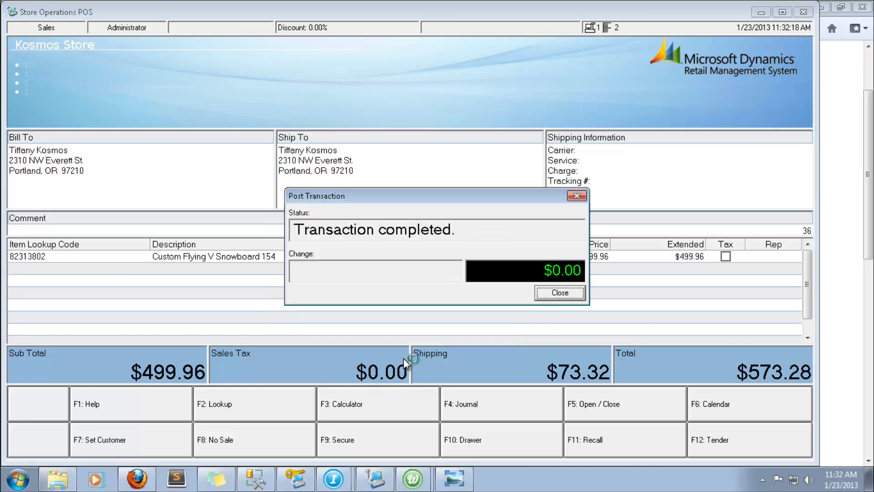